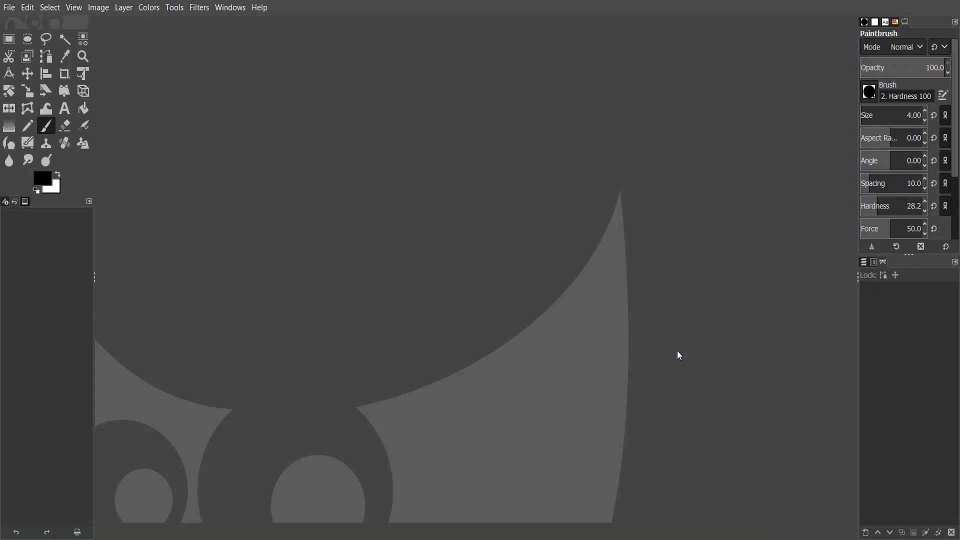
# Step: Create a blank white 1920×1080 image and turn on the grid overlay
pyautogui.click(9, 8)
pyautogui.click(20, 23)
pyautogui.click(169, 148)
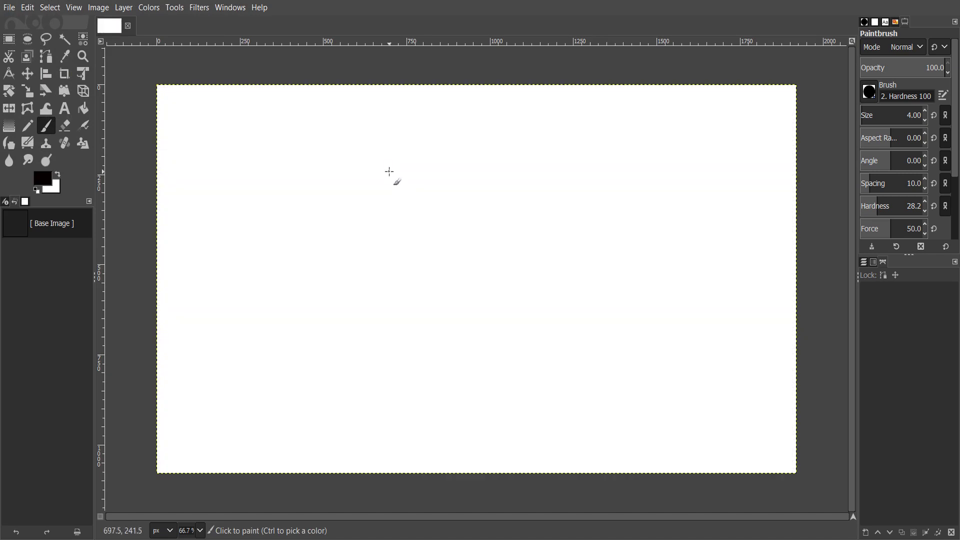
pyautogui.click(74, 8)
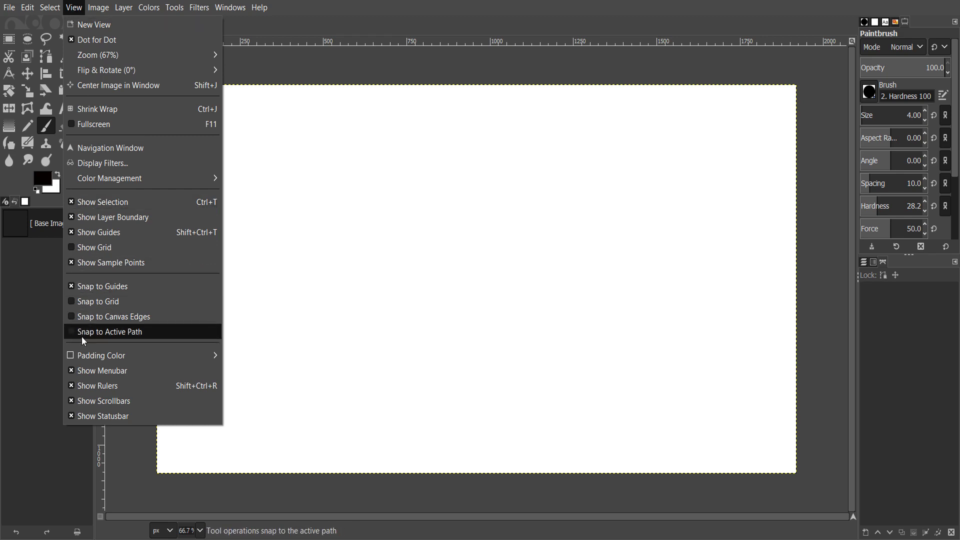
pyautogui.click(72, 248)
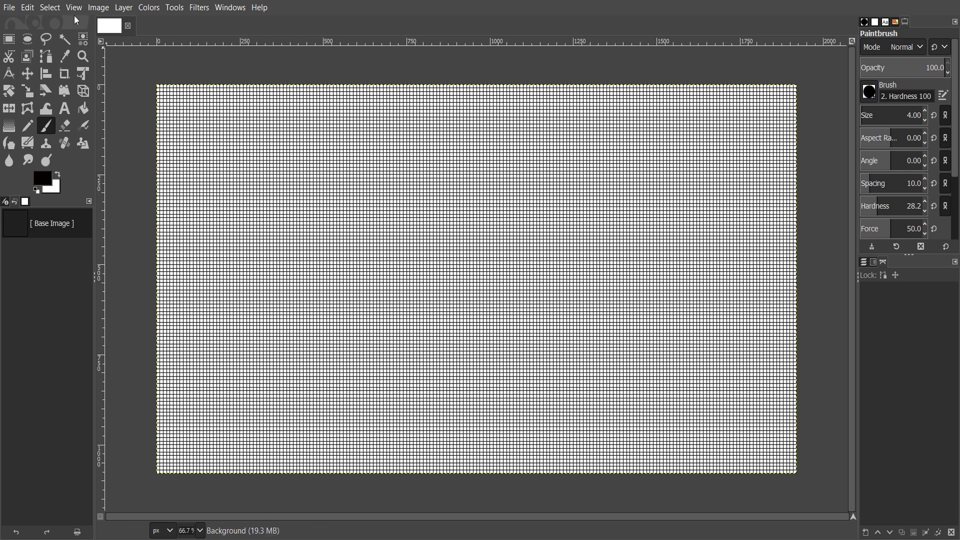
# Step: In Configure Grid, set the chained horizontal and vertical spacing to 100 pixels
pyautogui.click(99, 8)
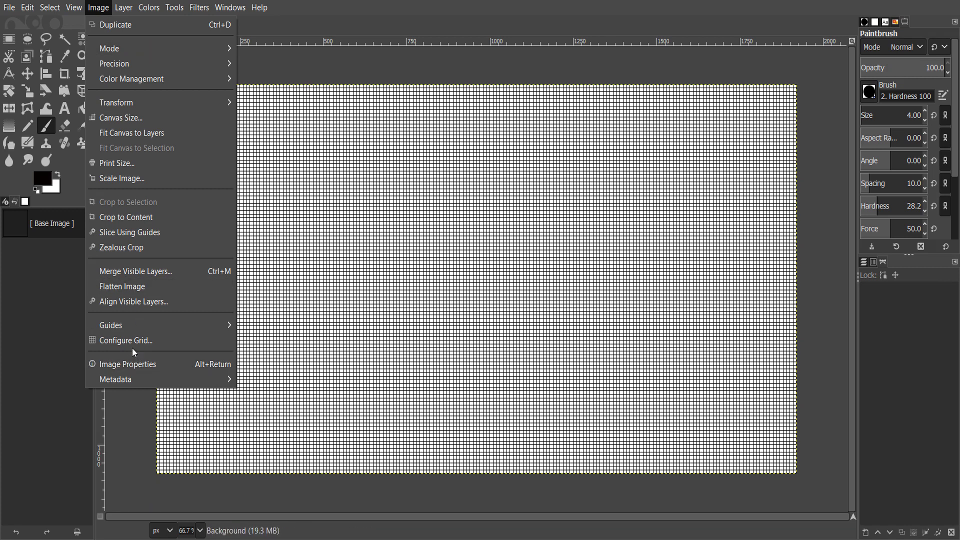
pyautogui.click(114, 341)
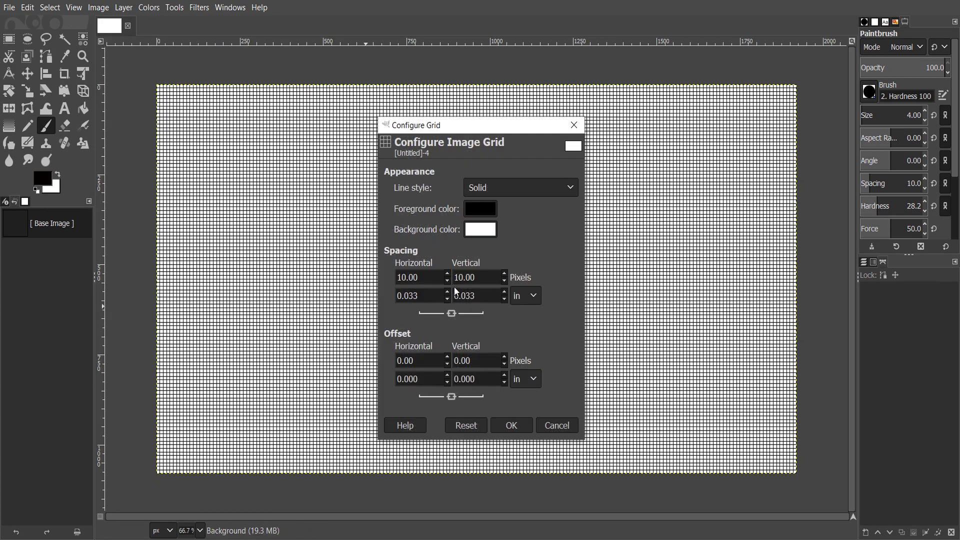
pyautogui.doubleClick(401, 277)
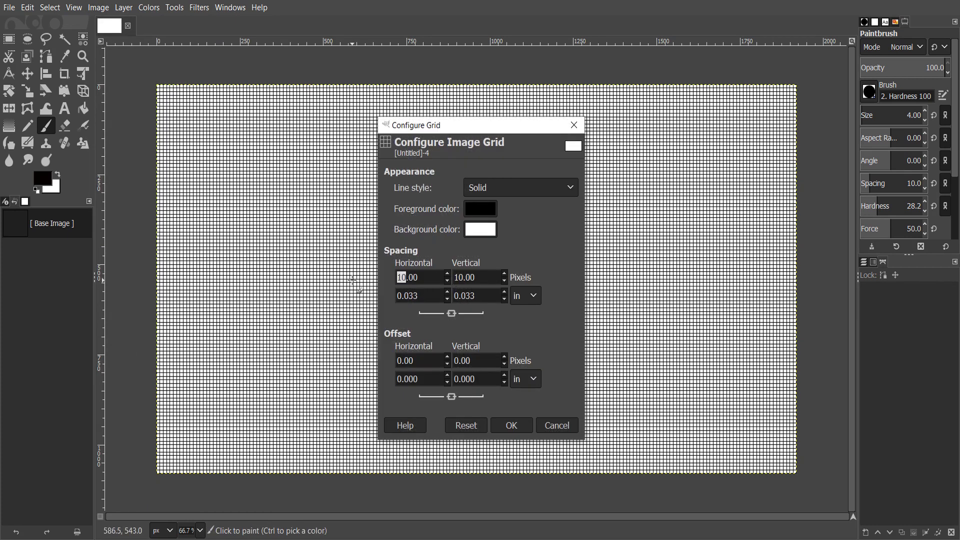
pyautogui.write('70')
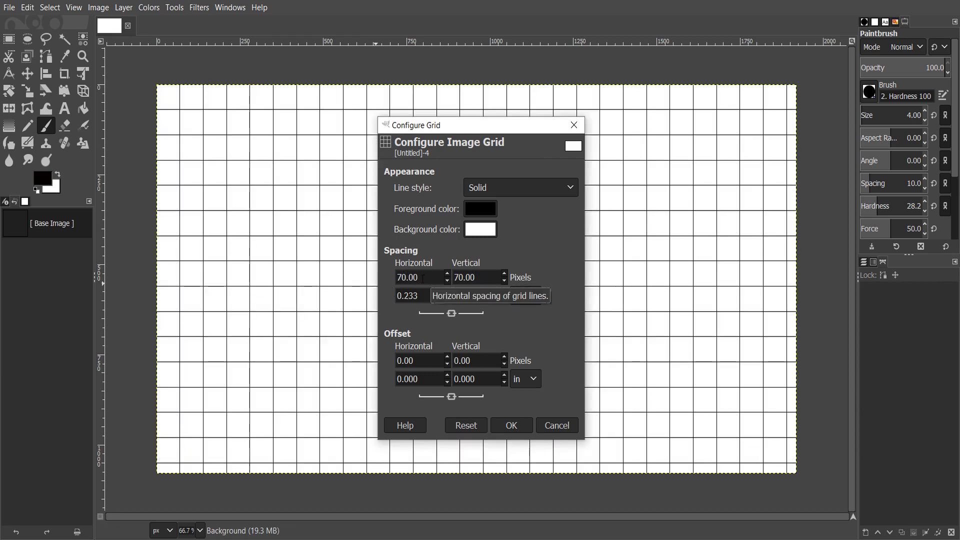
pyautogui.press('BackSpace')
pyautogui.press('BackSpace')
pyautogui.write('10')
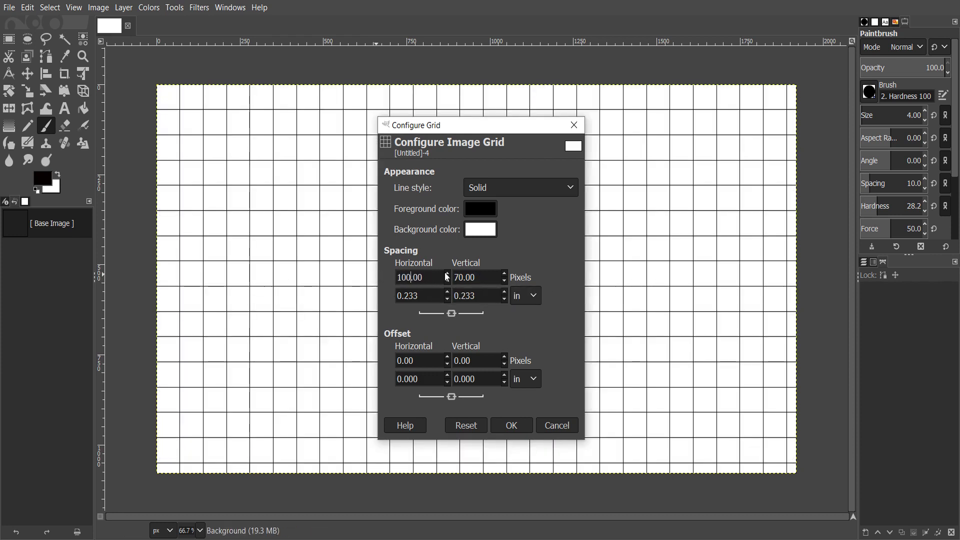
# Step: Try dashed, double dashed and crosshair grid line styles, then return to Solid
pyautogui.click(539, 187)
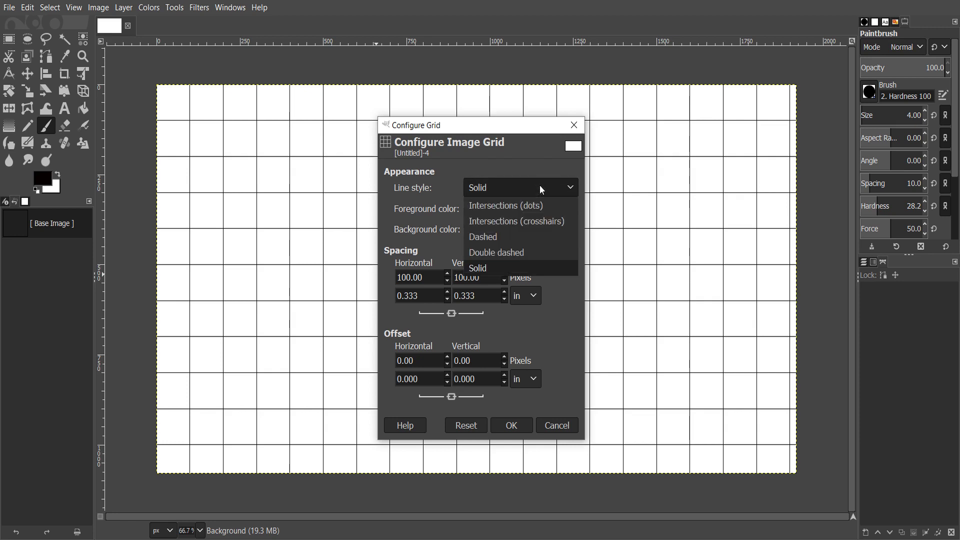
pyautogui.click(527, 234)
pyautogui.click(527, 189)
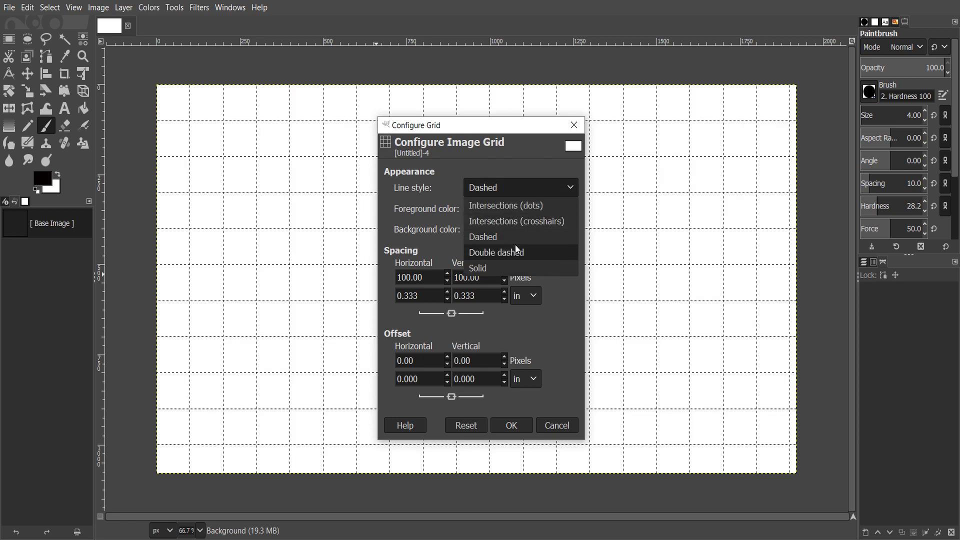
pyautogui.click(526, 252)
pyautogui.click(523, 187)
pyautogui.click(512, 222)
pyautogui.click(517, 187)
pyautogui.click(501, 269)
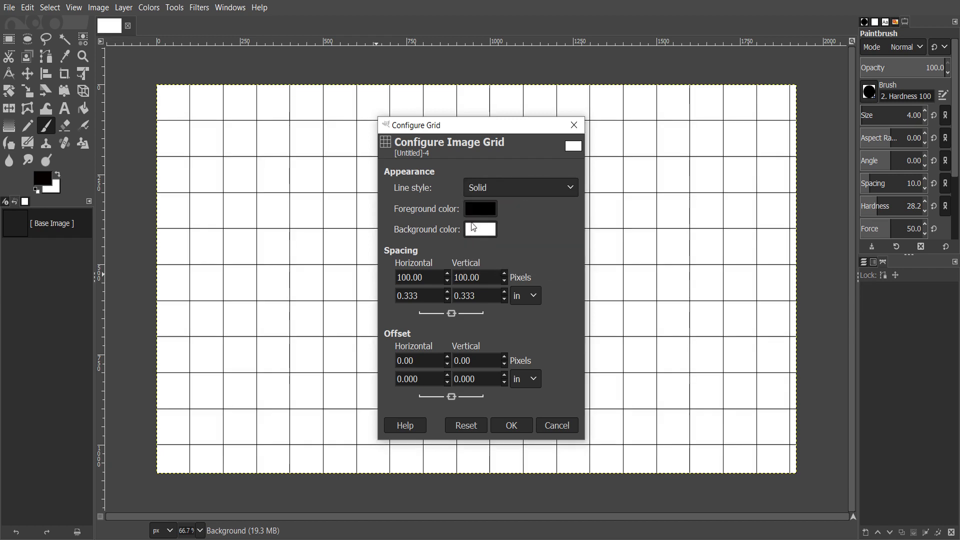
# Step: Set the grid line colour to green (00df1a) and apply the grid settings
pyautogui.click(475, 217)
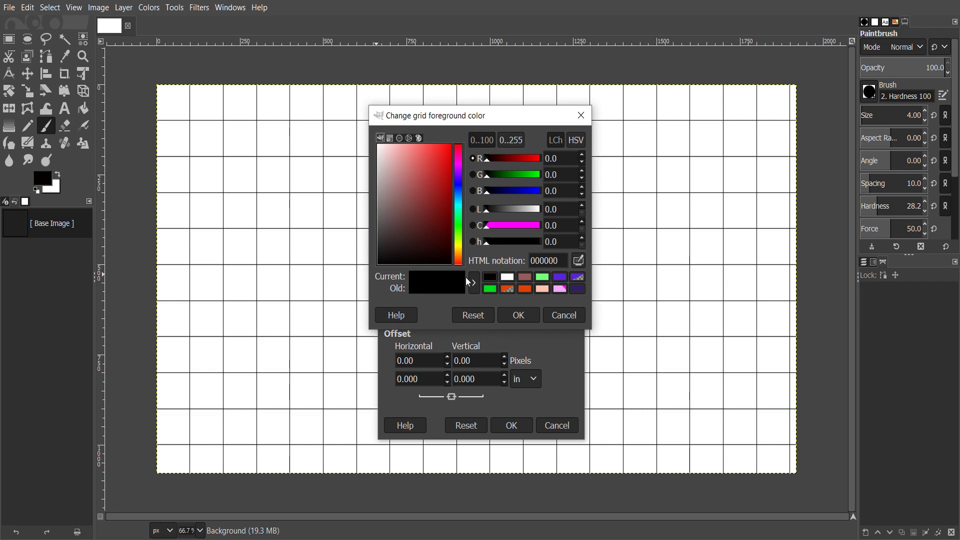
pyautogui.click(489, 289)
pyautogui.click(518, 316)
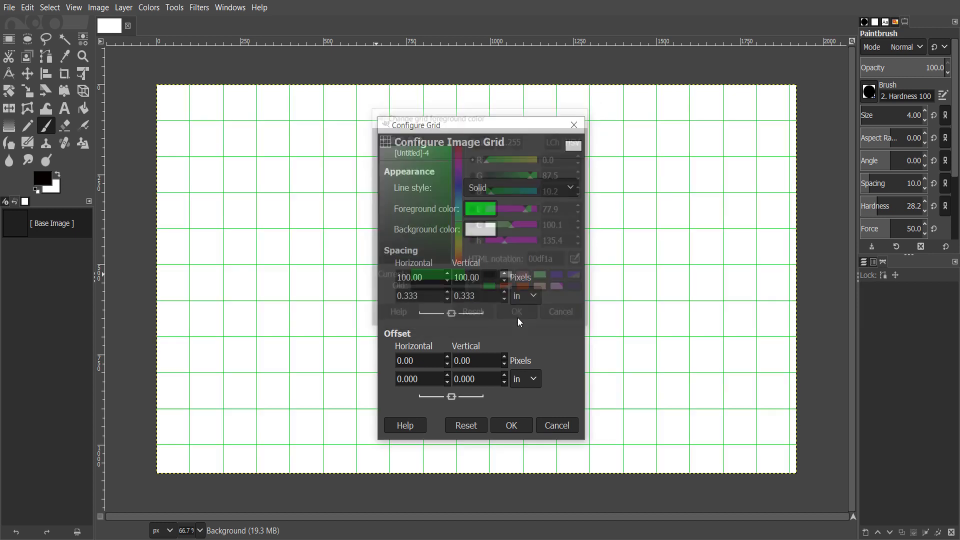
pyautogui.click(521, 427)
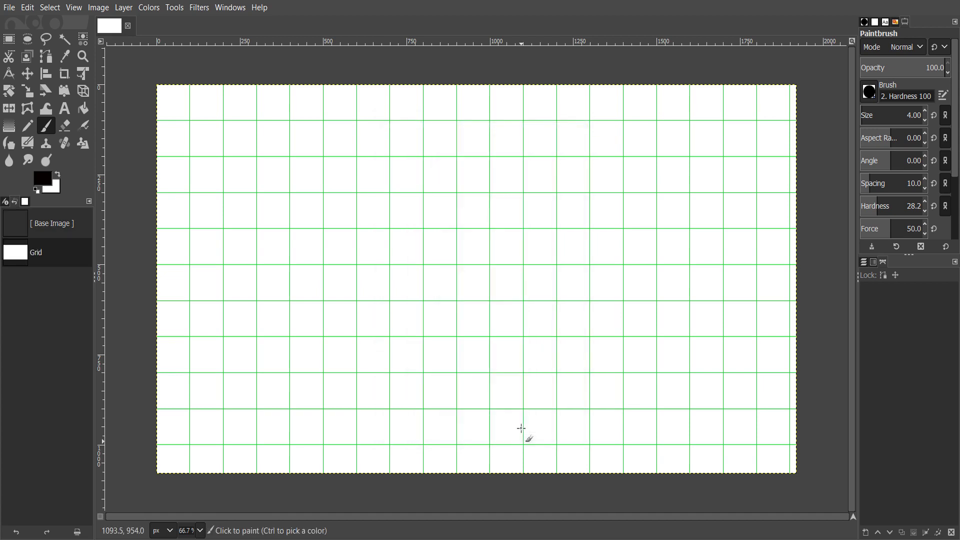
# Step: Enable Snap to Grid and paint a freehand stroke along the upper grid line
pyautogui.click(74, 8)
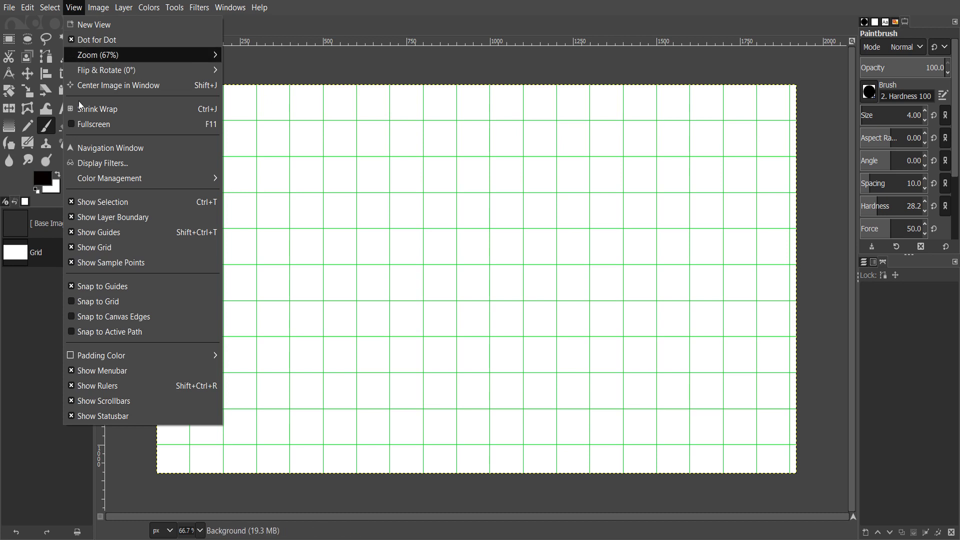
pyautogui.click(72, 303)
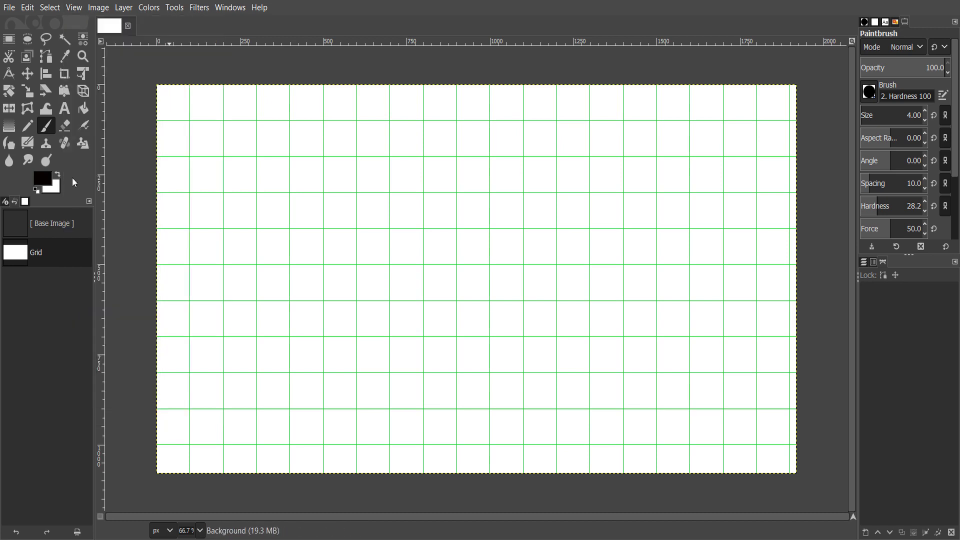
pyautogui.click(224, 193)
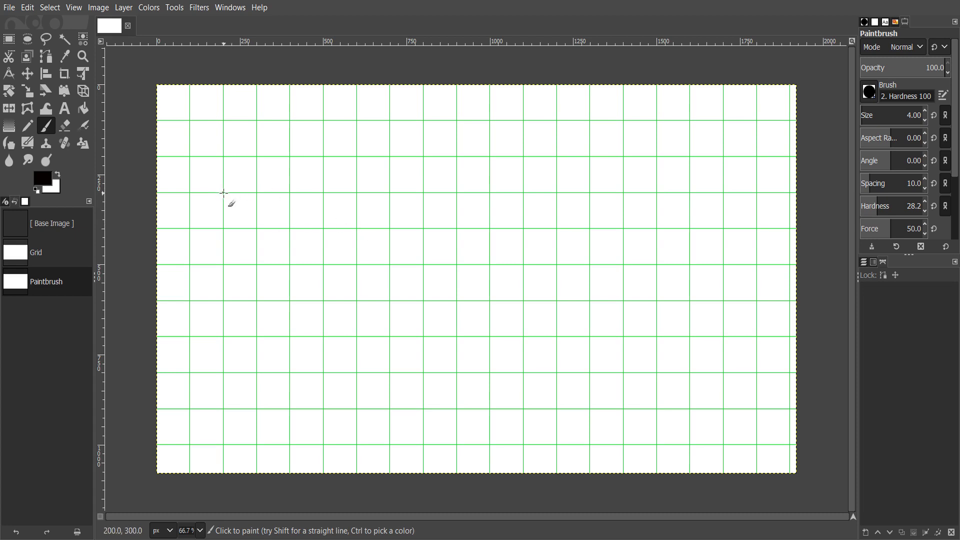
pyautogui.moveTo(223, 193); pyautogui.dragTo(401, 193)
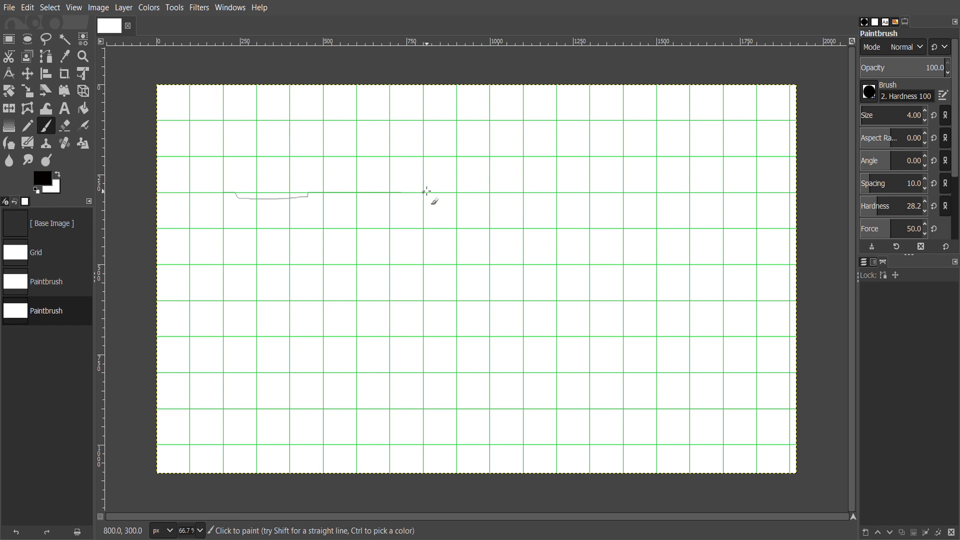
# Step: Draw a straight-line chevron through four grid points on the right of the canvas
pyautogui.click(423, 193)
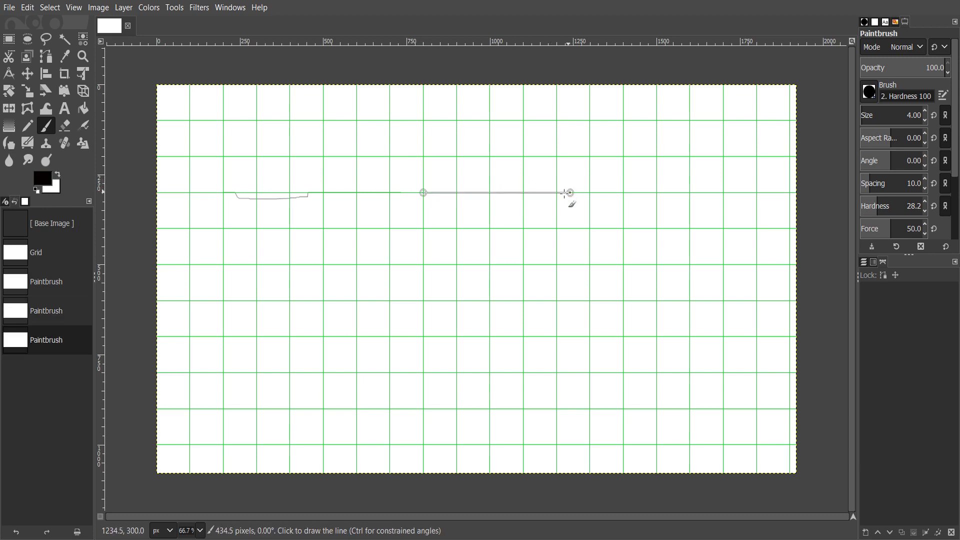
pyautogui.click(557, 157)
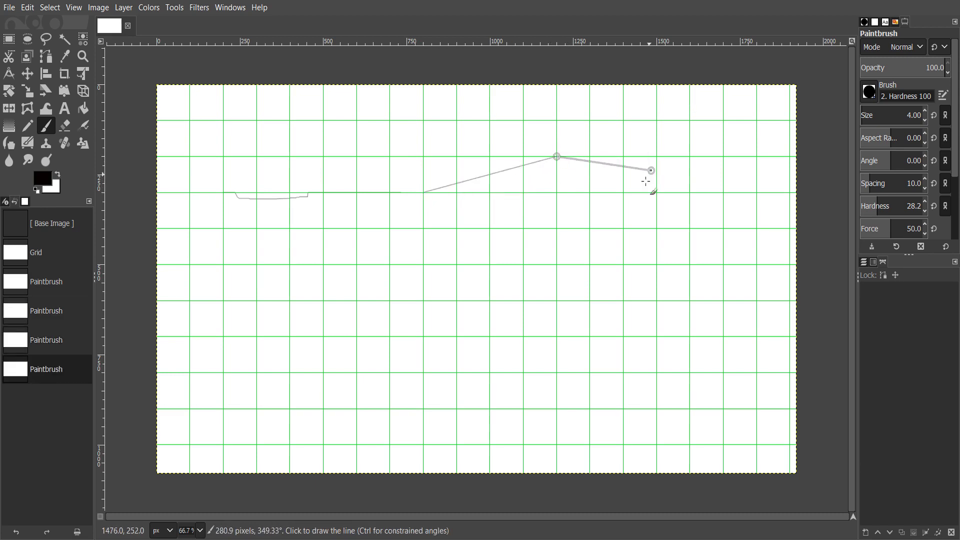
pyautogui.click(624, 229)
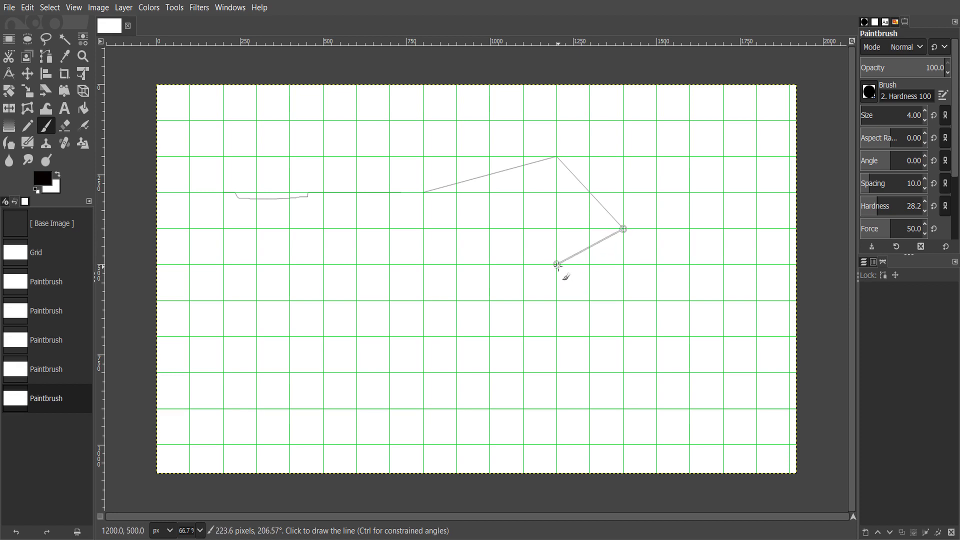
pyautogui.click(556, 264)
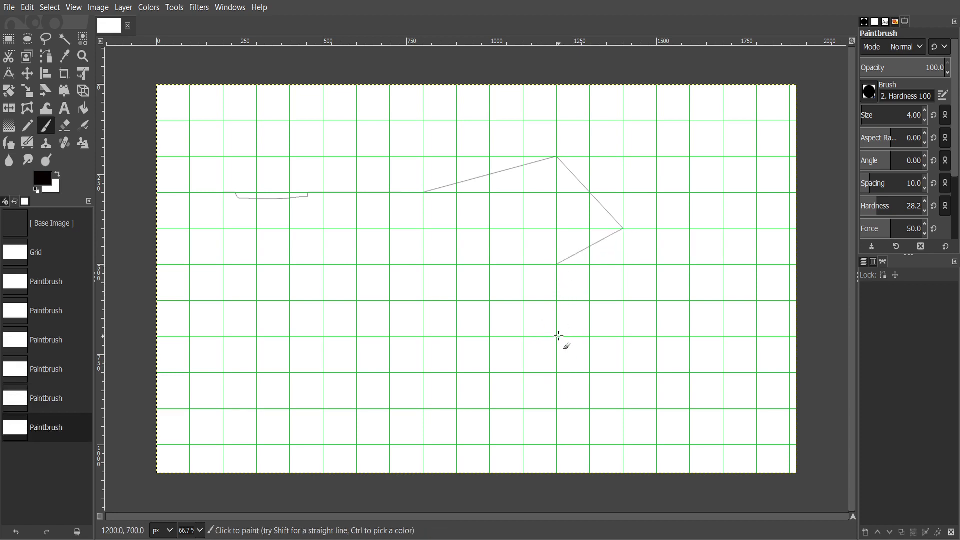
# Step: Paint a short curved stroke in the lower middle and a horizontal line between grid points
pyautogui.click(537, 328)
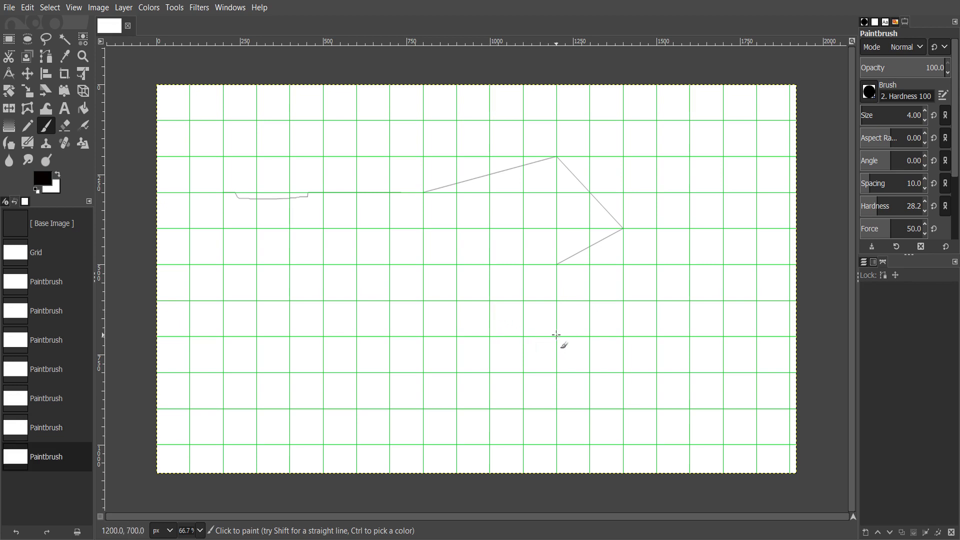
pyautogui.moveTo(552, 335)
pyautogui.mouseDown()
pyautogui.moveTo(523, 321)
pyautogui.moveTo(488, 334)
pyautogui.moveTo(356, 341)
pyautogui.mouseUp()
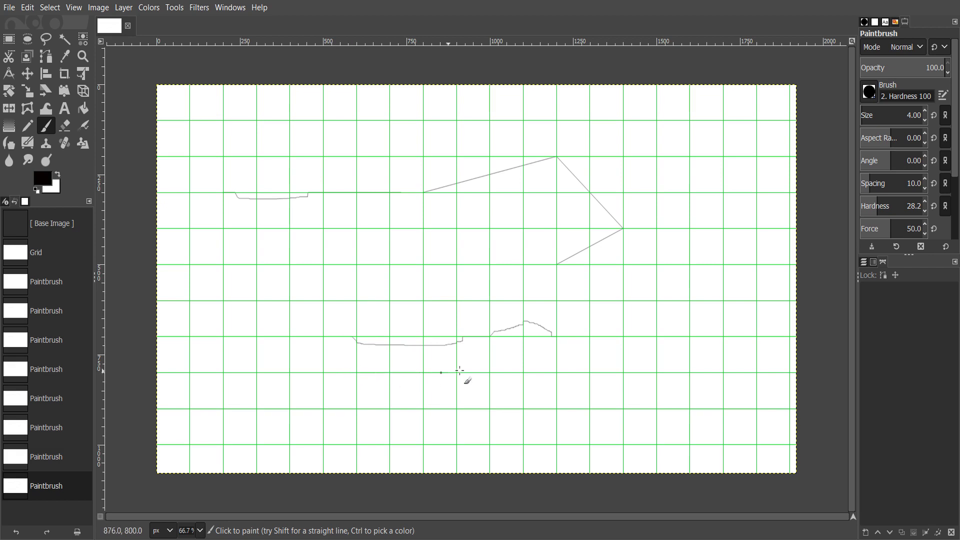
pyautogui.click(489, 372)
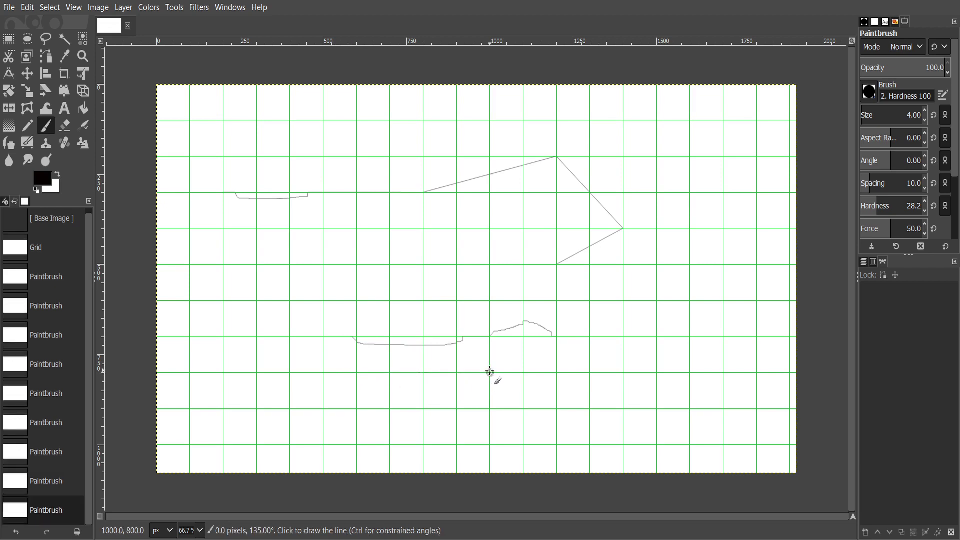
pyautogui.click(323, 372)
# Step: Add two more straight lines, then export as Untitled.png into Desktop/grid, replacing the existing file
pyautogui.click(389, 264)
pyautogui.click(323, 229)
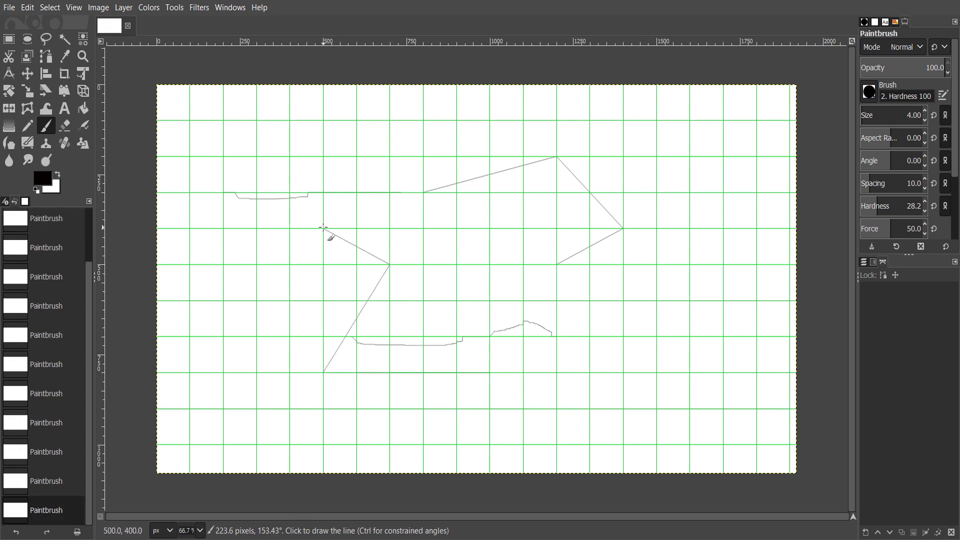
pyautogui.click(9, 7)
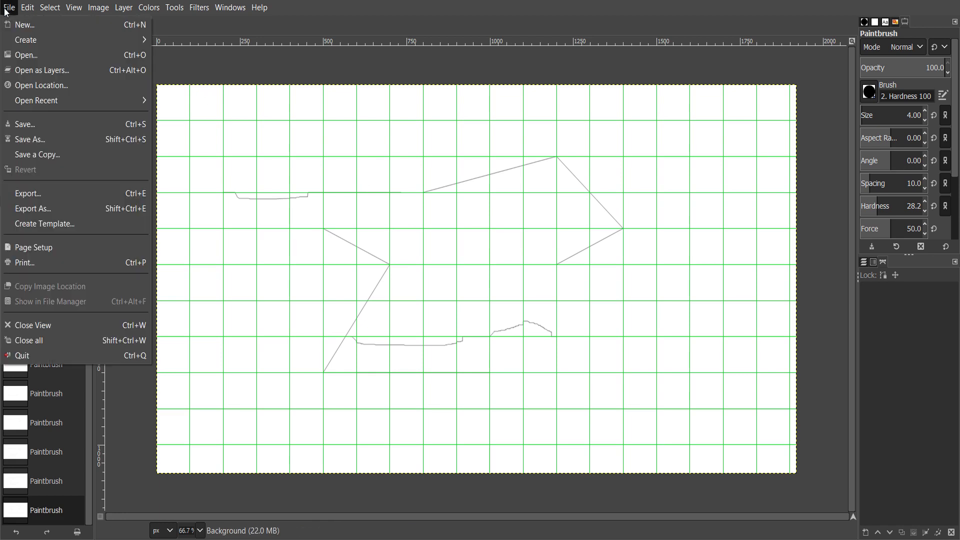
pyautogui.click(52, 206)
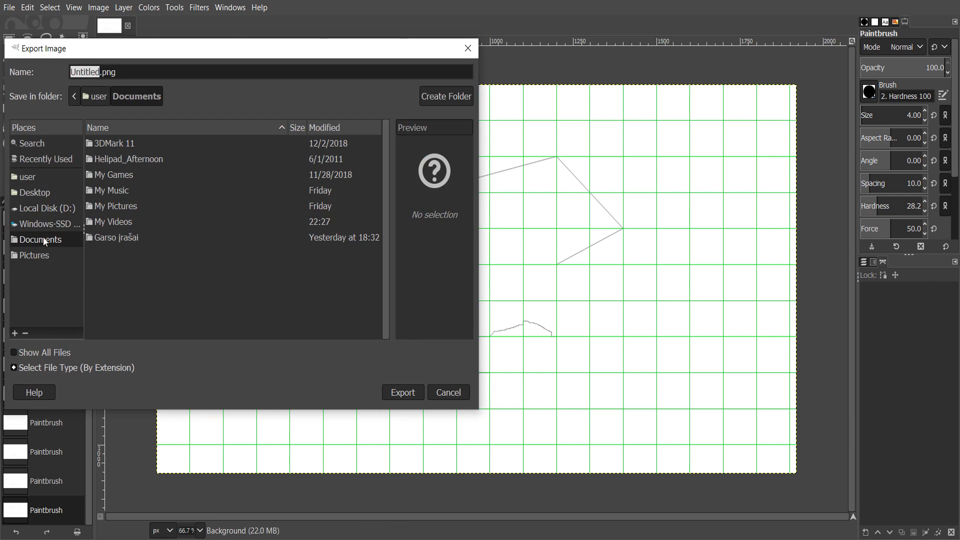
pyautogui.click(45, 191)
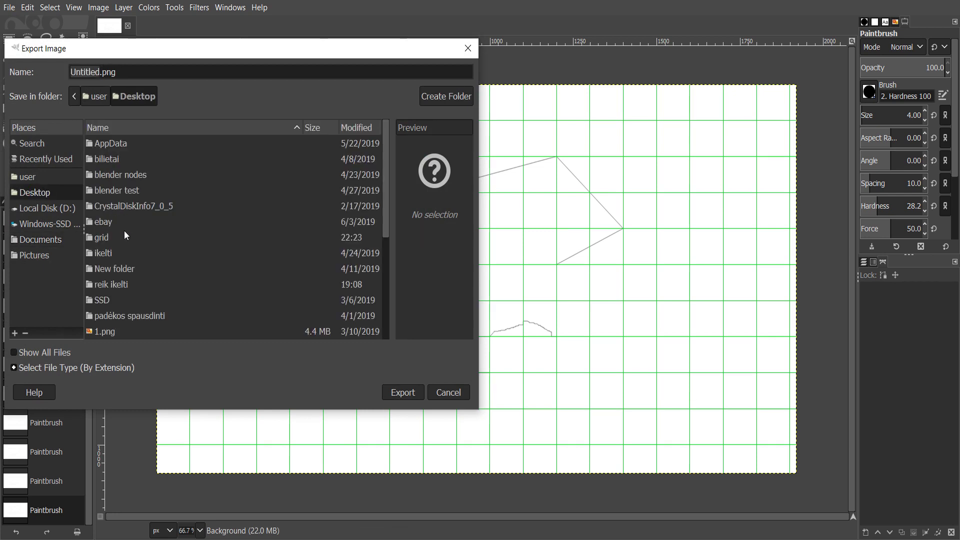
pyautogui.doubleClick(119, 237)
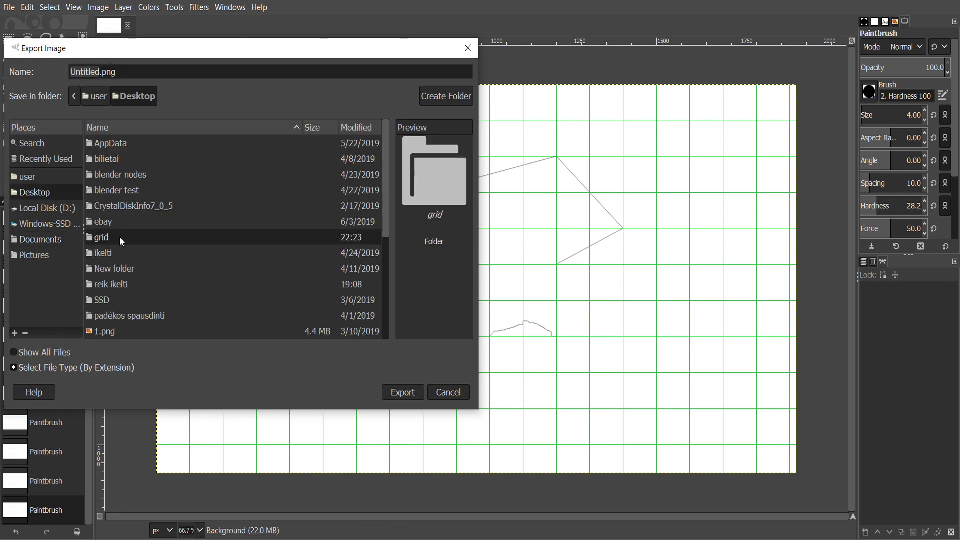
pyautogui.click(399, 390)
pyautogui.click(281, 288)
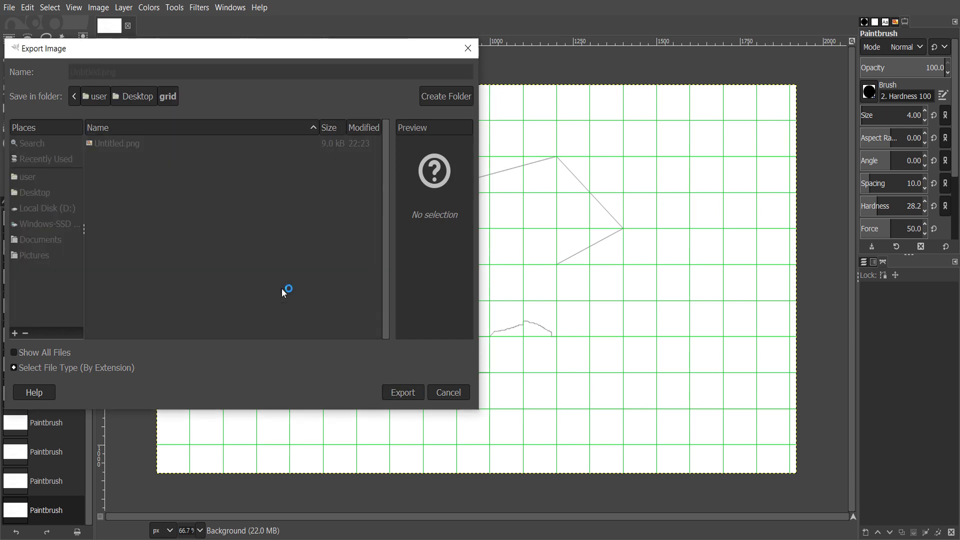
# Step: Finish the PNG export, then open Untitled.png from the grid folder in Photos and close it
pyautogui.click(501, 420)
pyautogui.moveTo(182, 525)
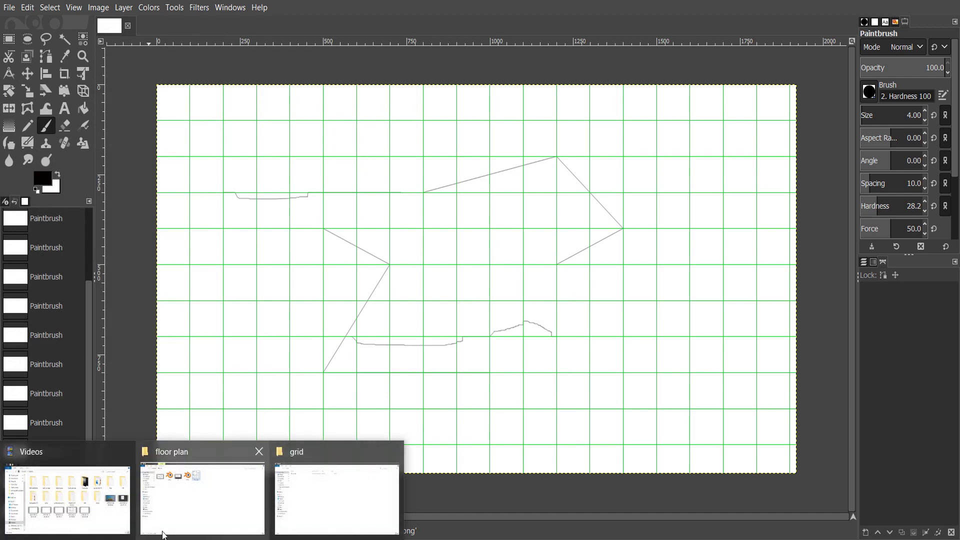
pyautogui.click(349, 503)
pyautogui.doubleClick(154, 66)
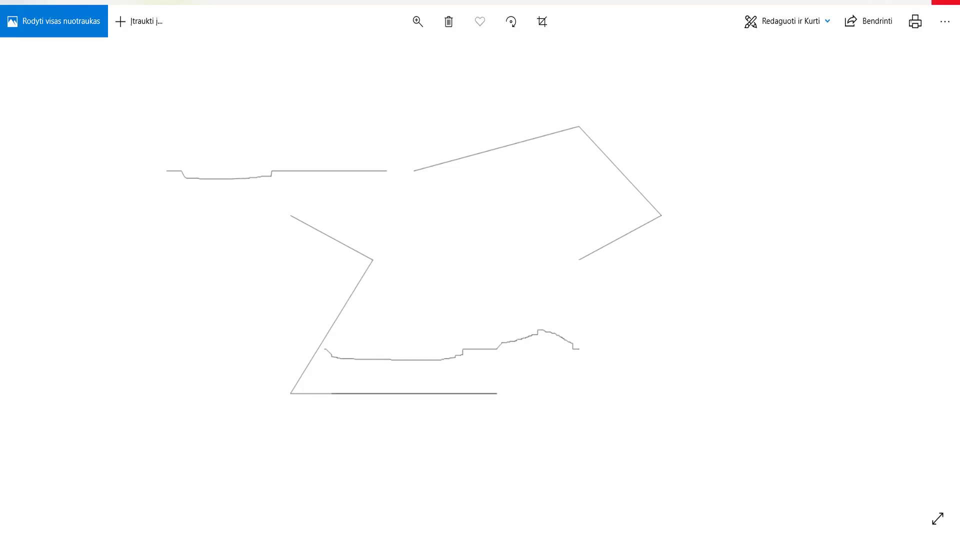
pyautogui.click(946, 2)
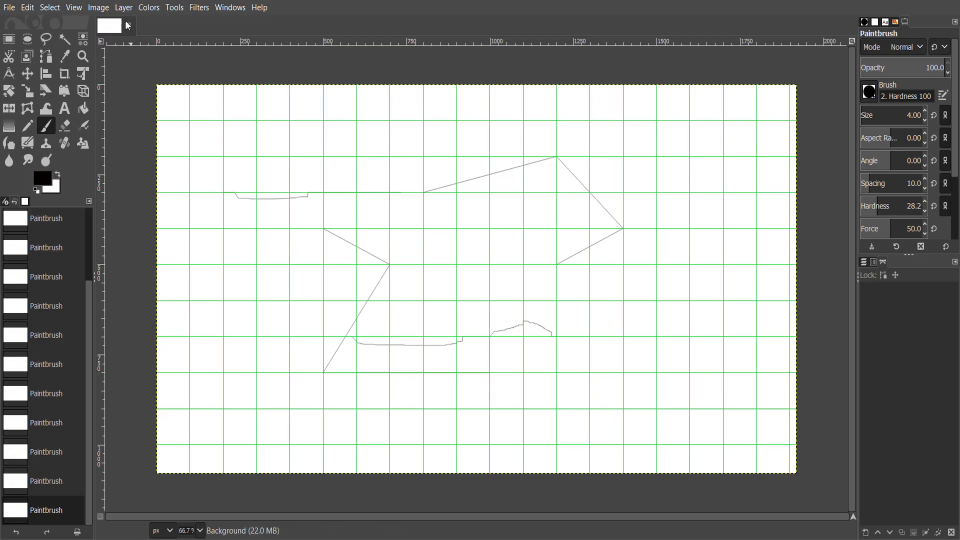
# Step: Create another new blank 1920×1080 image
pyautogui.click(9, 7)
pyautogui.click(11, 25)
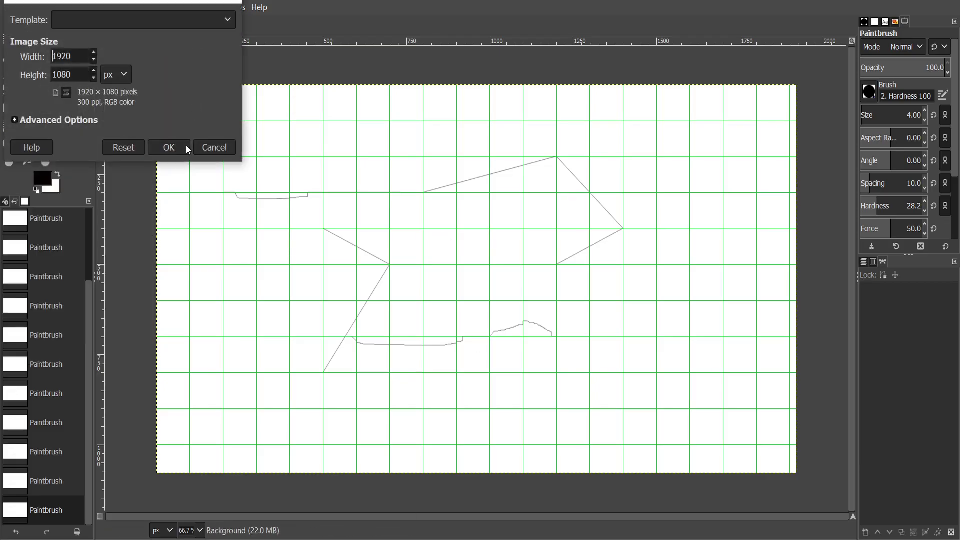
pyautogui.click(180, 146)
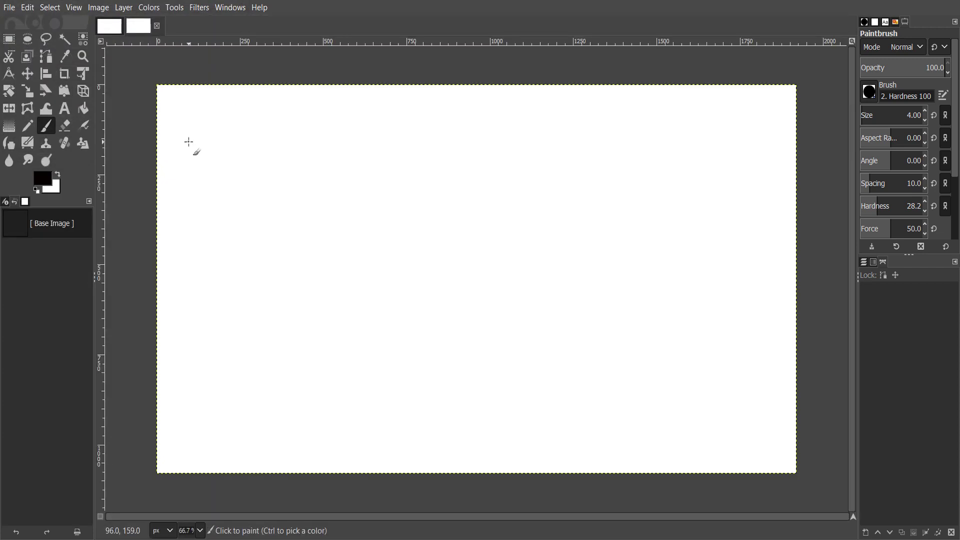
# Step: Render the default black Grid pattern filter across the whole canvas
pyautogui.click(198, 9)
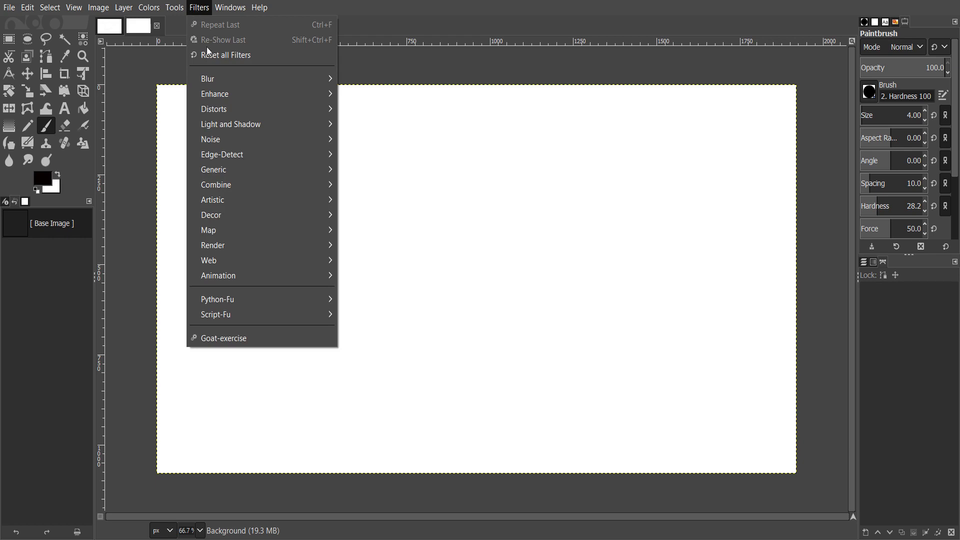
pyautogui.moveTo(293, 254)
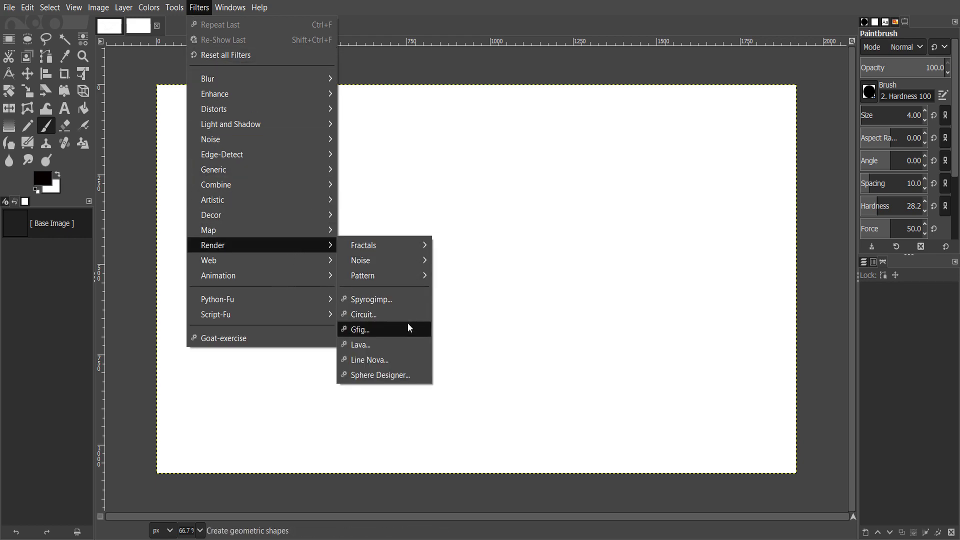
pyautogui.moveTo(400, 275)
pyautogui.click(498, 306)
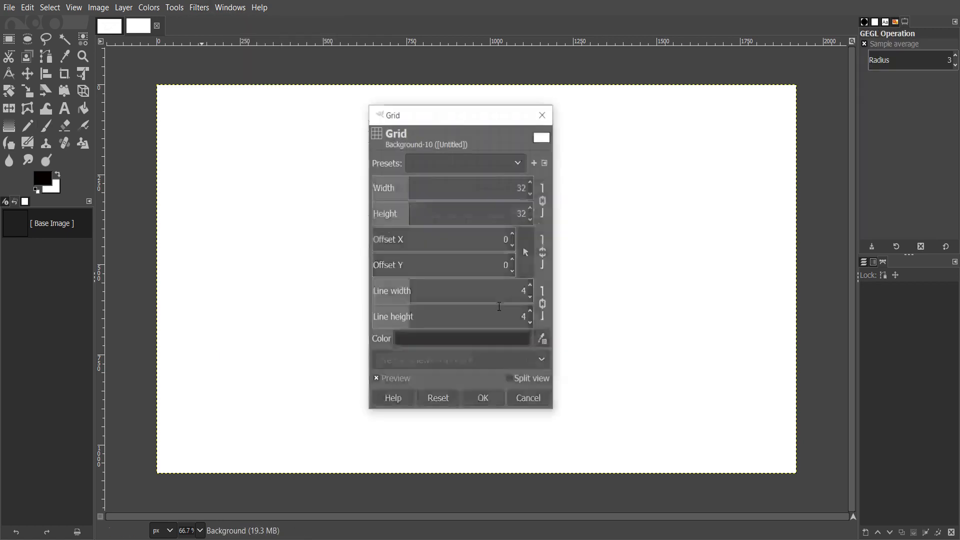
pyautogui.click(482, 400)
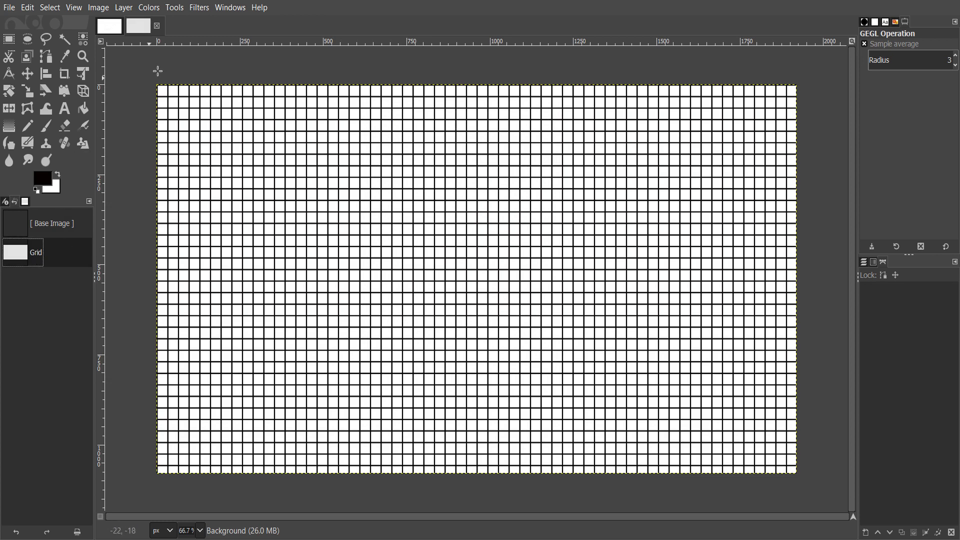
# Step: Render a second Grid pattern with 26 px spacing, 2 px lines and red colour ea3232
pyautogui.click(205, 11)
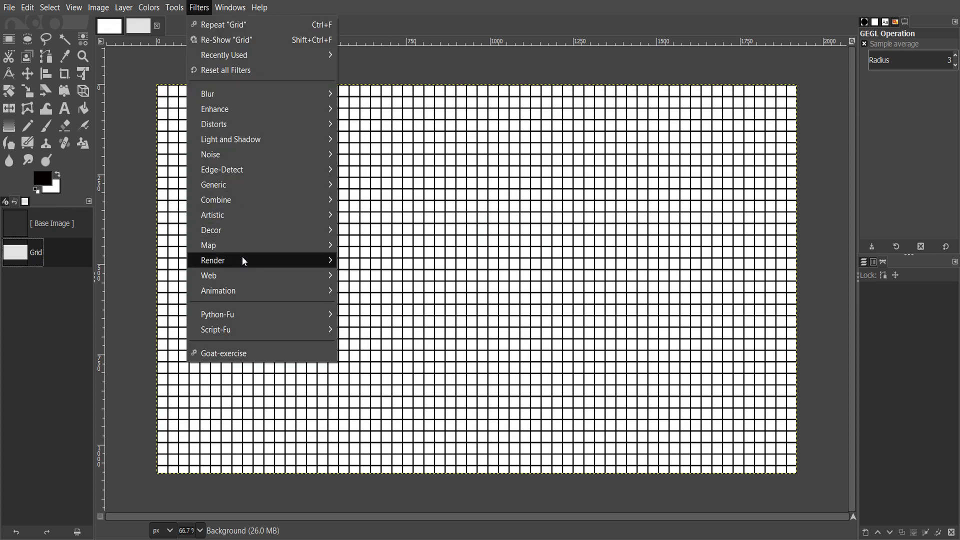
pyautogui.moveTo(242, 260)
pyautogui.moveTo(403, 293)
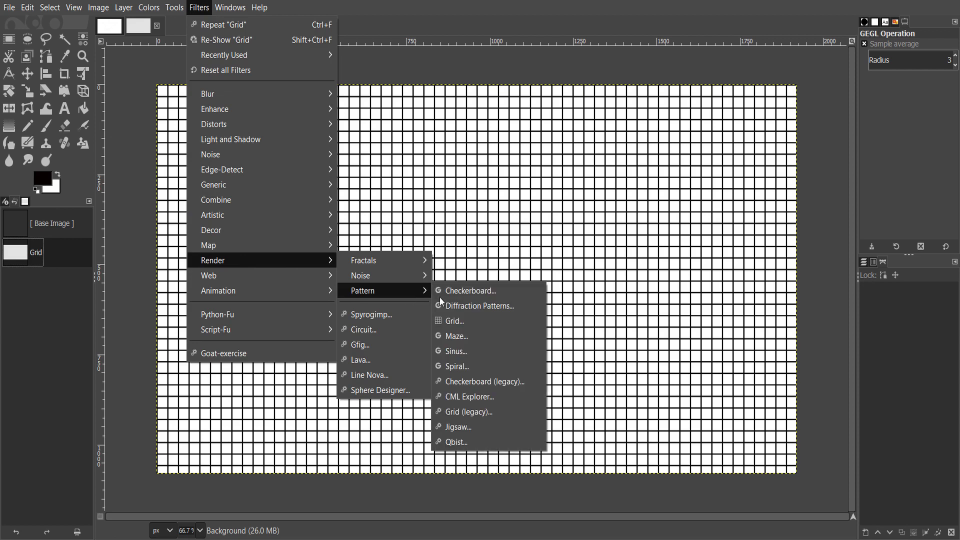
pyautogui.click(477, 322)
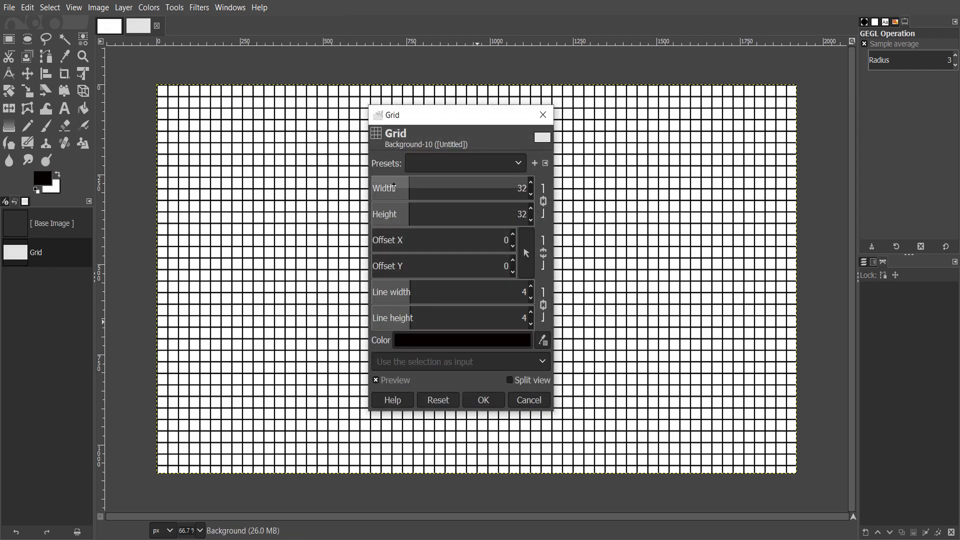
pyautogui.moveTo(395, 188); pyautogui.dragTo(401, 223)
pyautogui.moveTo(402, 318)
pyautogui.mouseDown()
pyautogui.moveTo(454, 319)
pyautogui.moveTo(392, 318)
pyautogui.mouseUp()
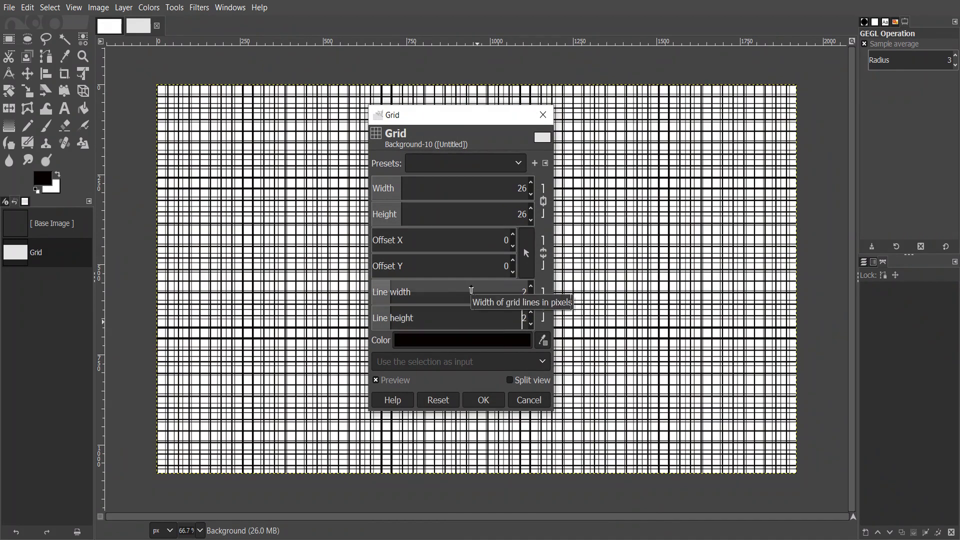
pyautogui.click(445, 341)
pyautogui.moveTo(394, 325); pyautogui.dragTo(407, 283)
pyautogui.click(492, 462)
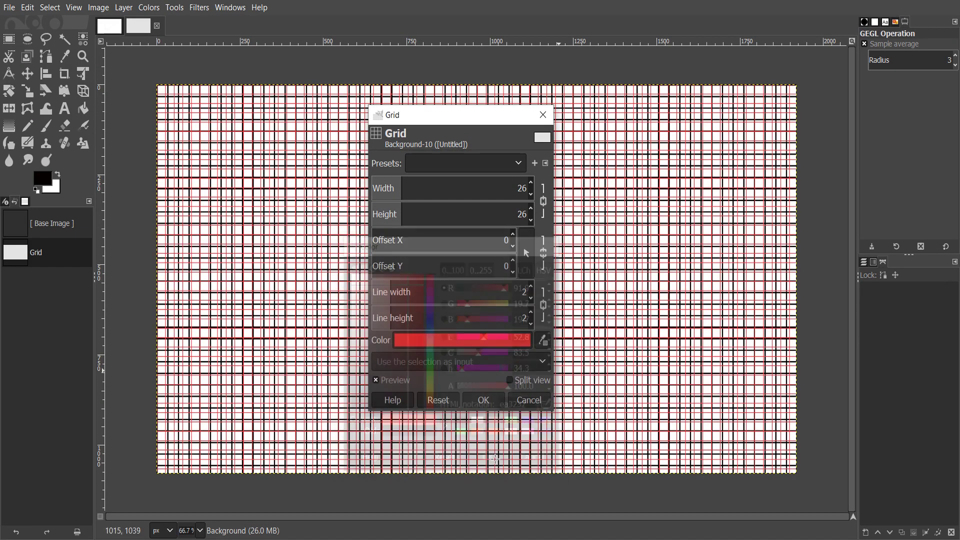
pyautogui.click(483, 398)
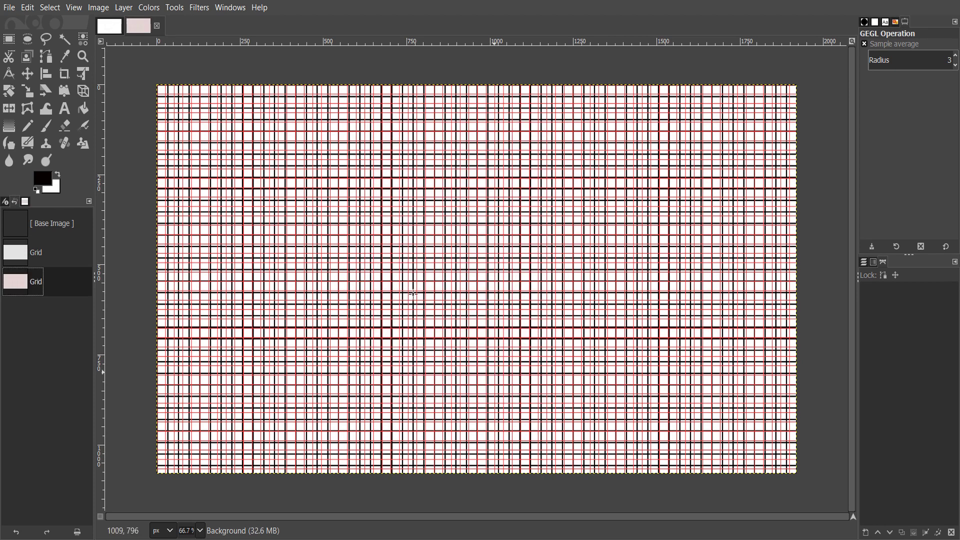
# Step: Export the black-and-red grid image as PNG, overwriting Untitled.png in the grid folder
pyautogui.click(9, 8)
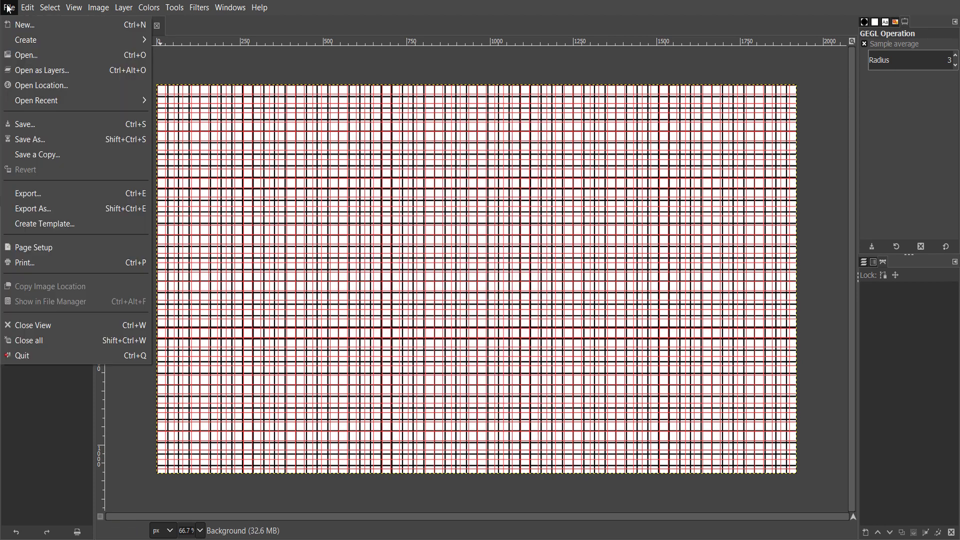
pyautogui.click(76, 207)
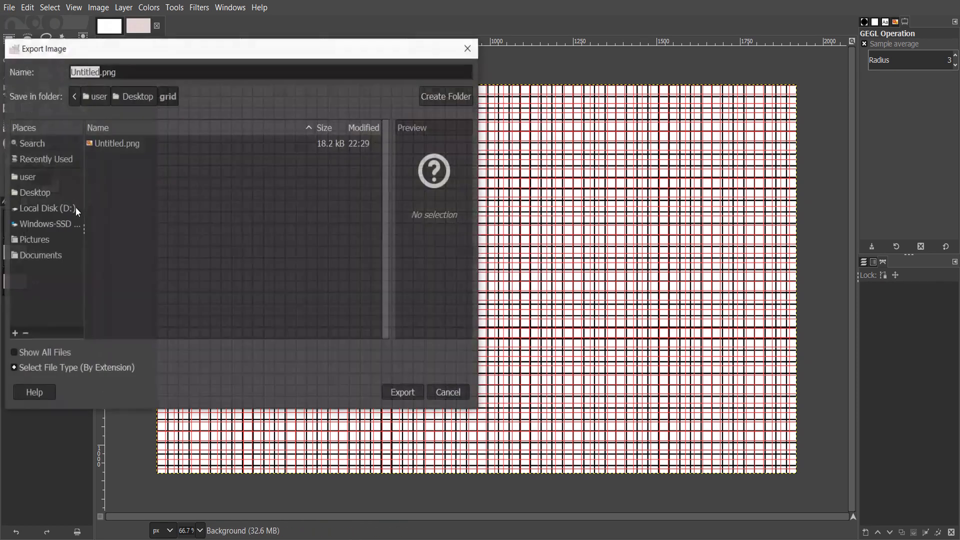
pyautogui.click(411, 394)
pyautogui.click(275, 285)
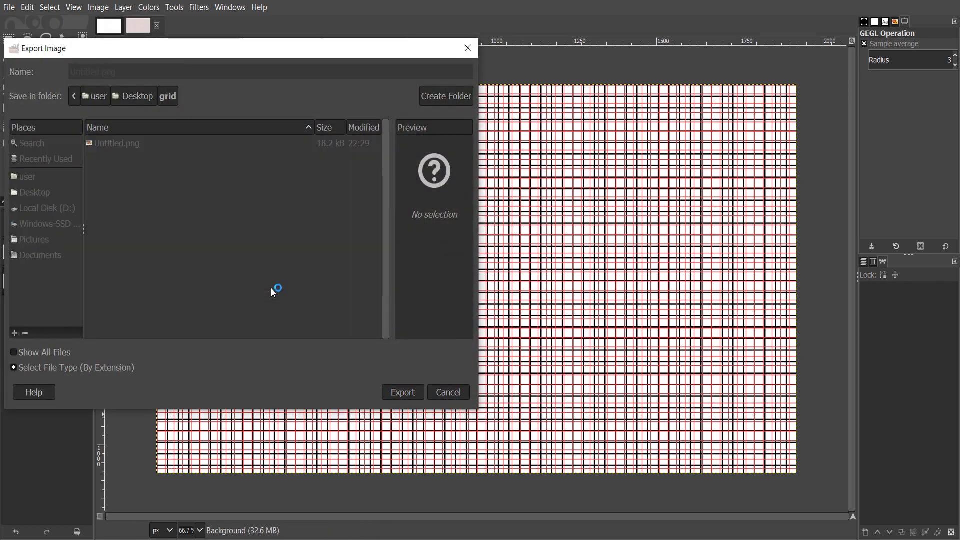
pyautogui.click(492, 422)
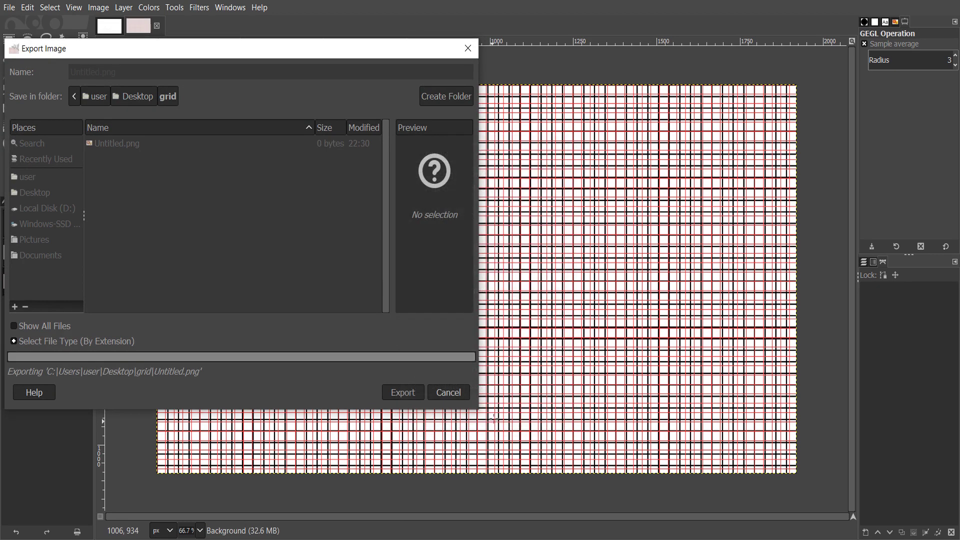